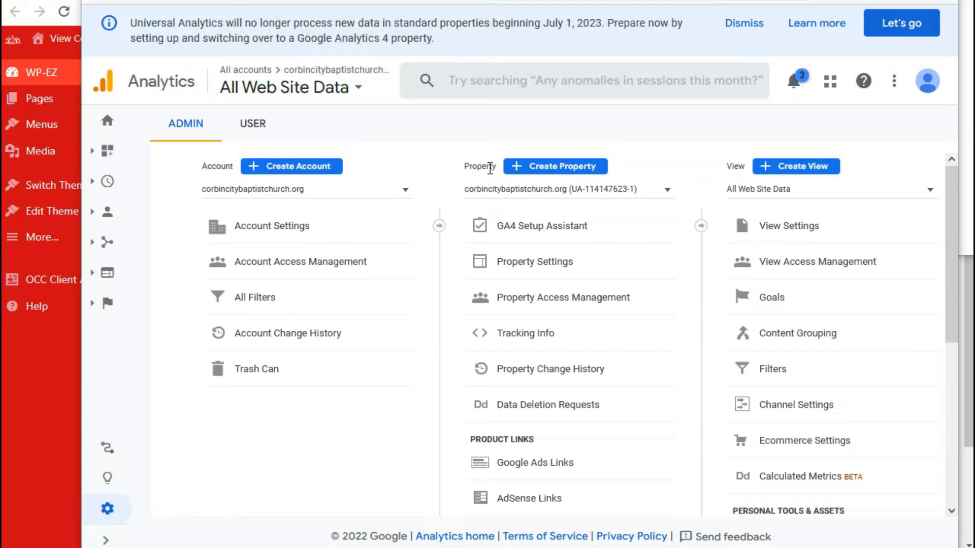
Open the Universal Analytics property's Tracking Code page, select the full Global Site Tag script, and check it against the text notes
left_click(522, 345)
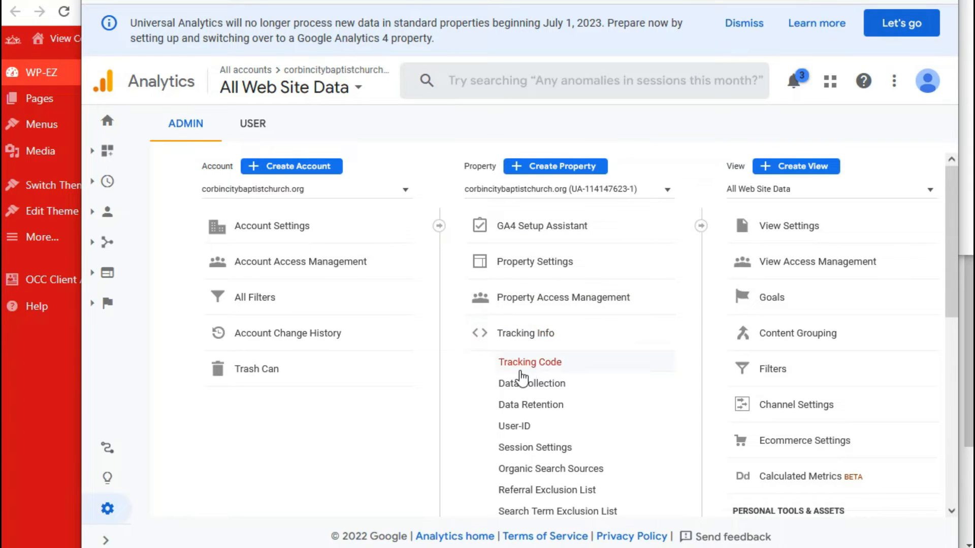
left_click(510, 365)
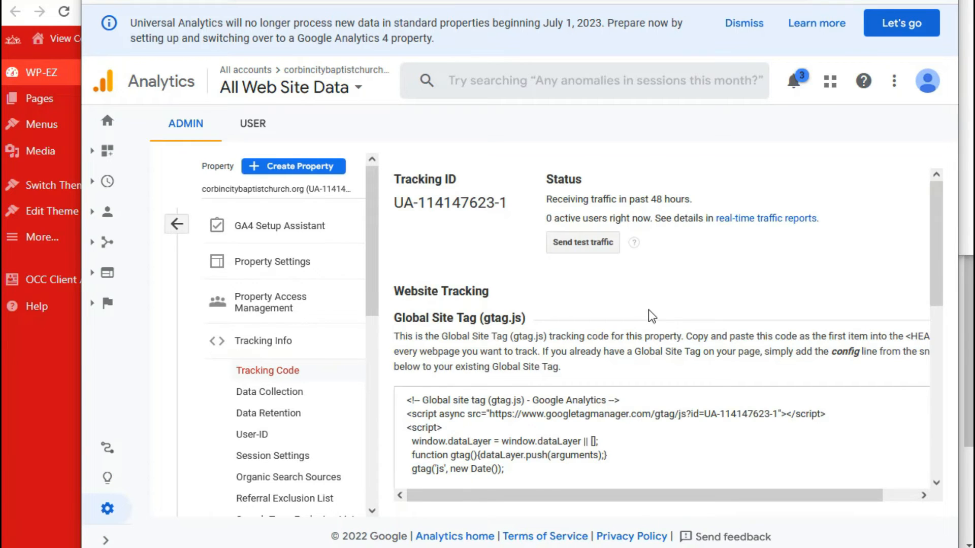
scroll(648, 309, "down", 3)
left_click_drag(457, 356, 383, 239)
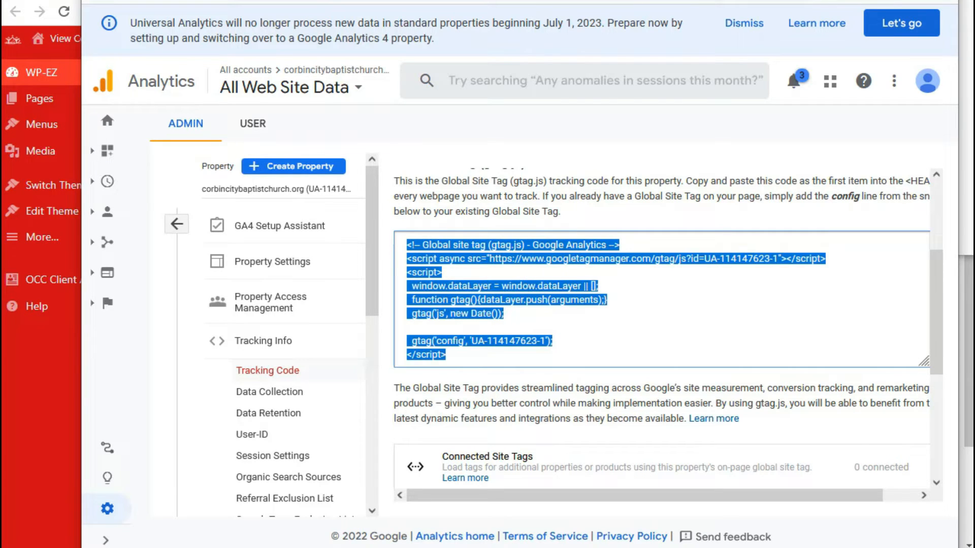
key("alt+Tab")
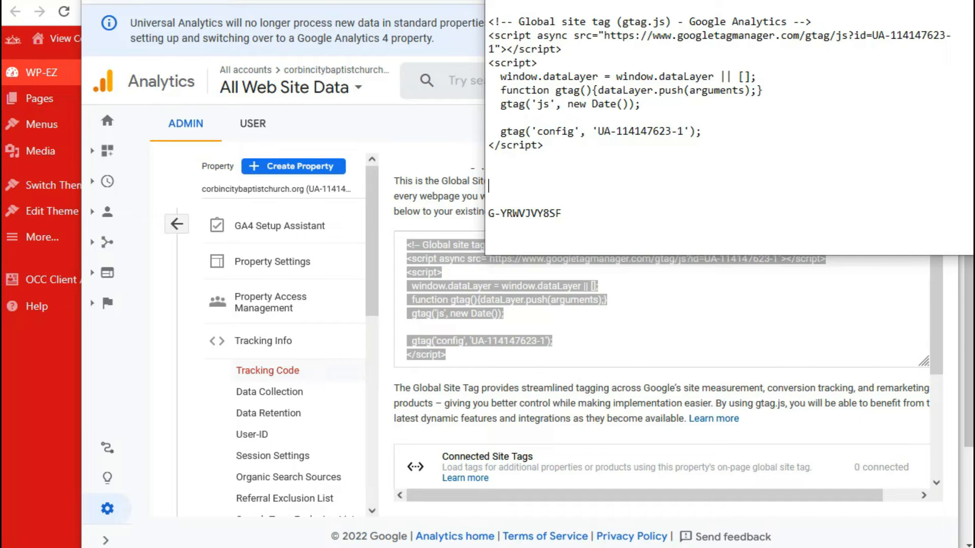
key("alt+Tab")
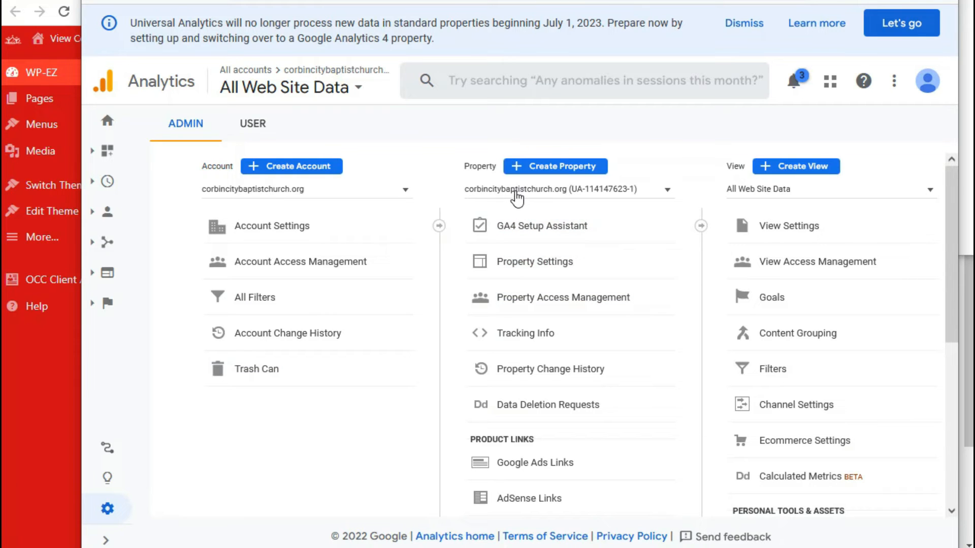
Select the corbincitybaptistchurch.org GA4 property, look up its Measurement ID on Home, and check it against the text notes
left_click(517, 197)
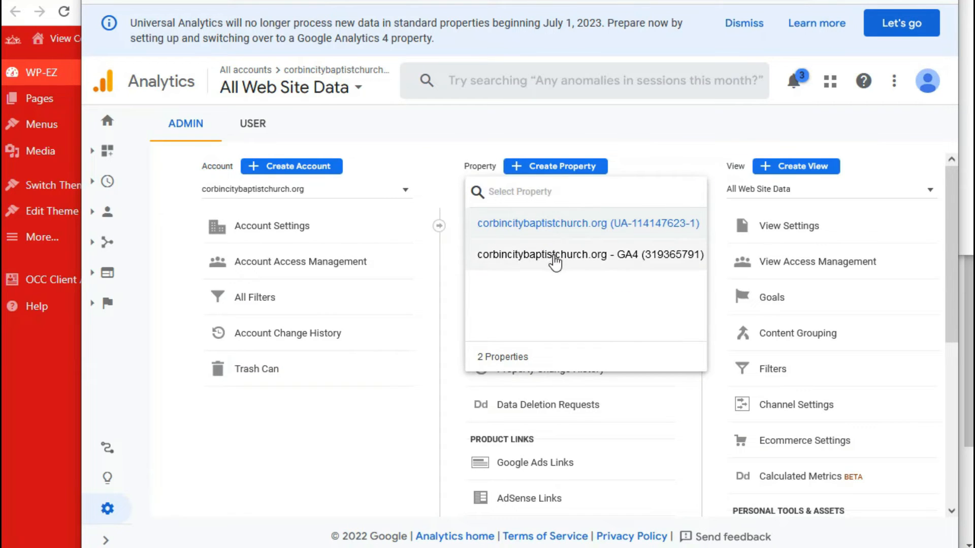
left_click(607, 261)
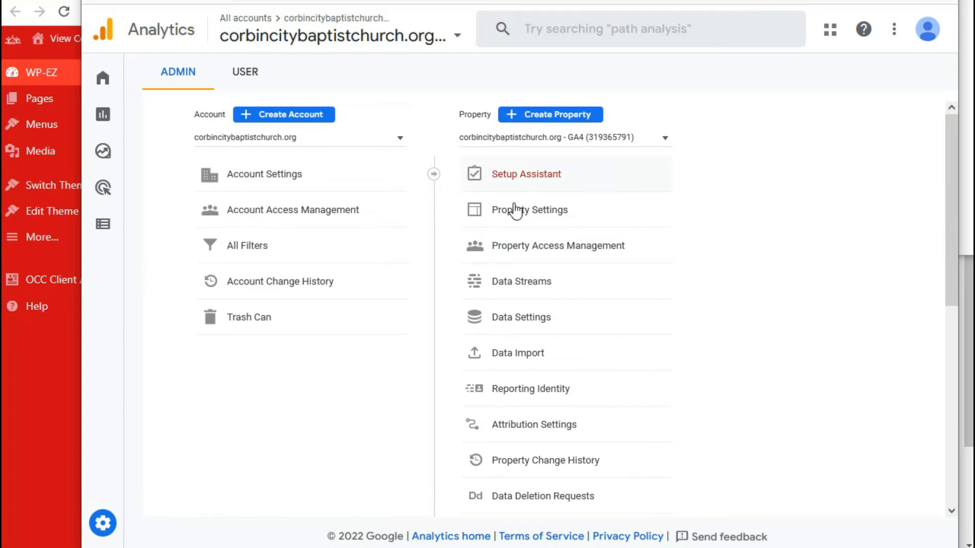
mouse_move(95, 86)
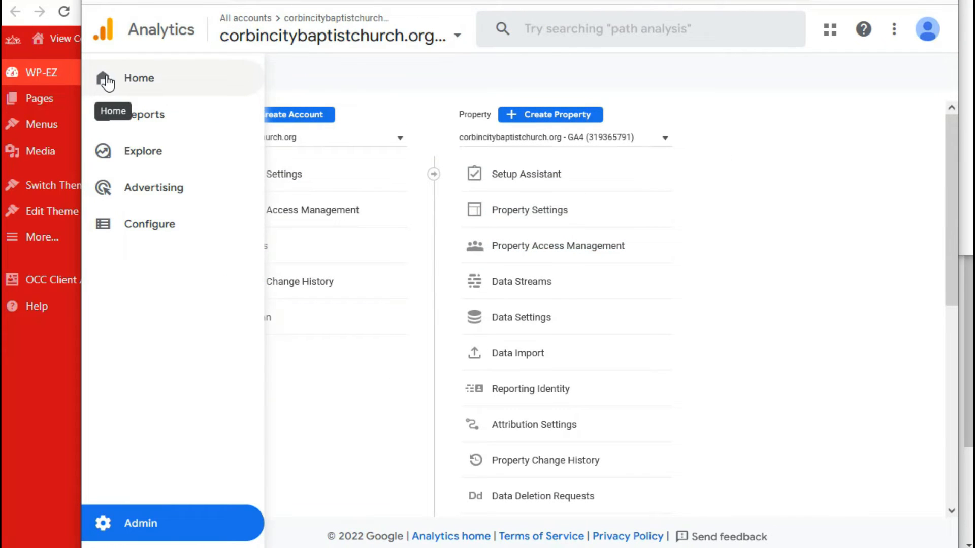
left_click(140, 81)
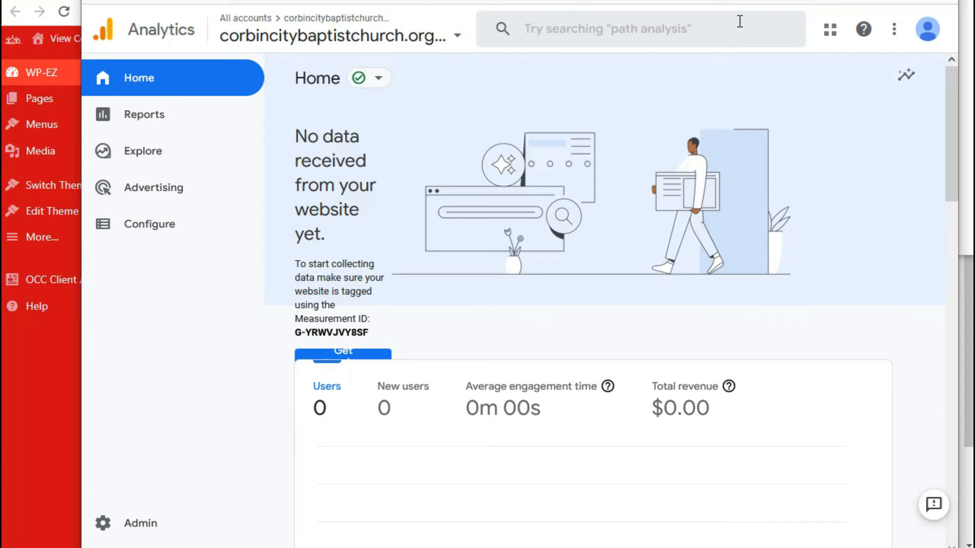
key("alt+Tab")
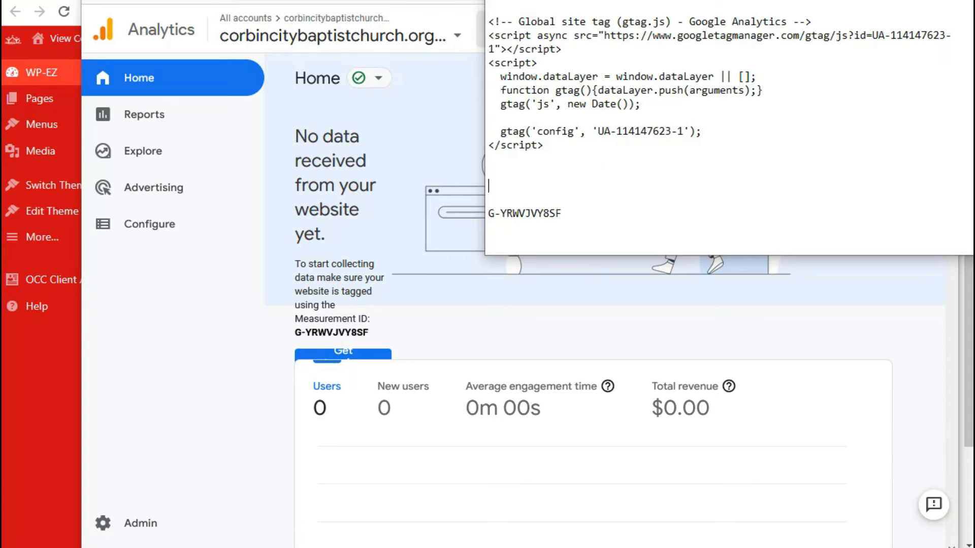
Switch to the WP-EZ dashboard and open the Plugin Settings of GA Google Analytics
key("alt+Tab")
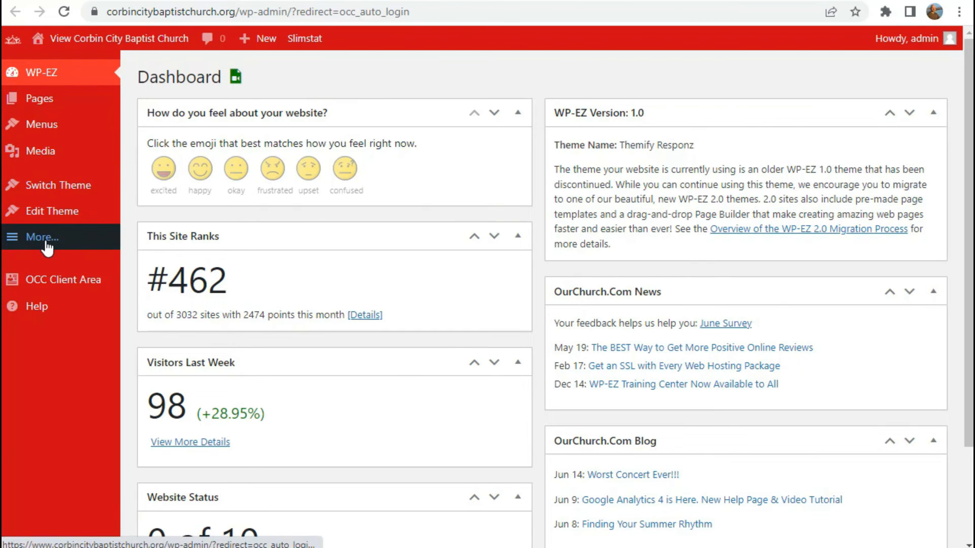
mouse_move(45, 243)
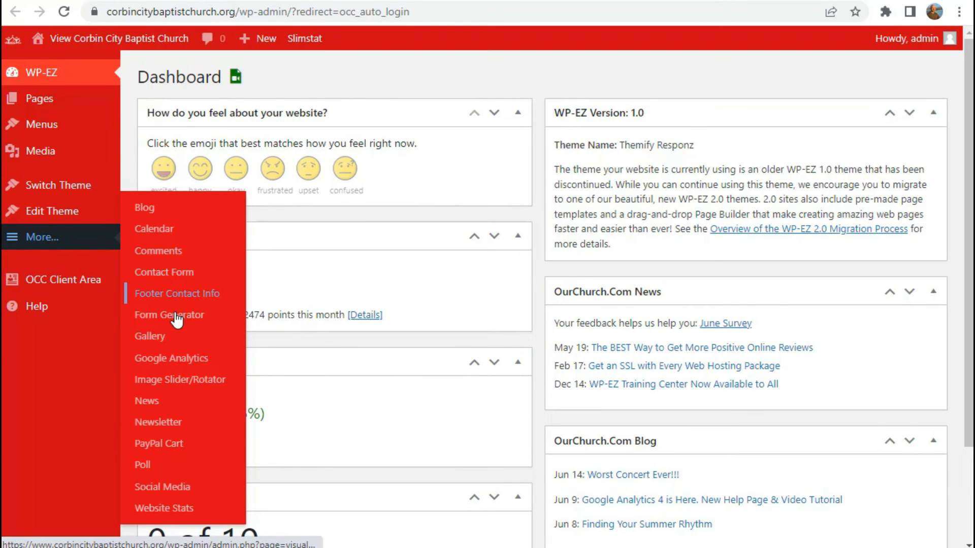
left_click(157, 370)
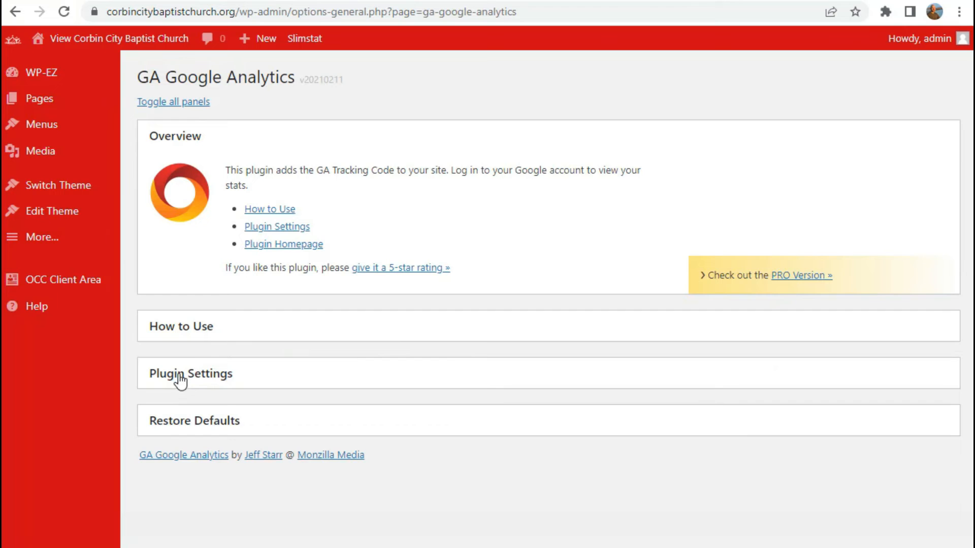
left_click(184, 375)
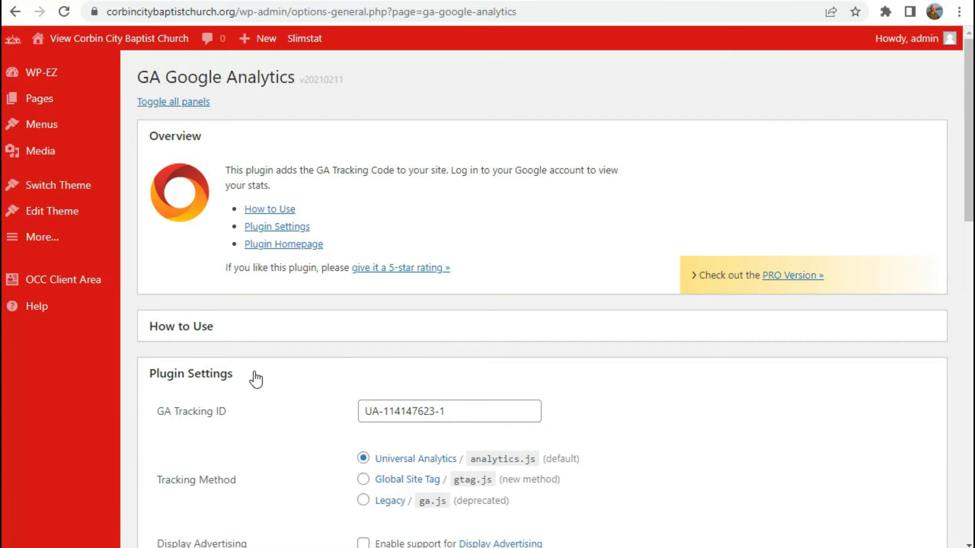
scroll(263, 369, "down", 1)
scroll(290, 331, "down", 4)
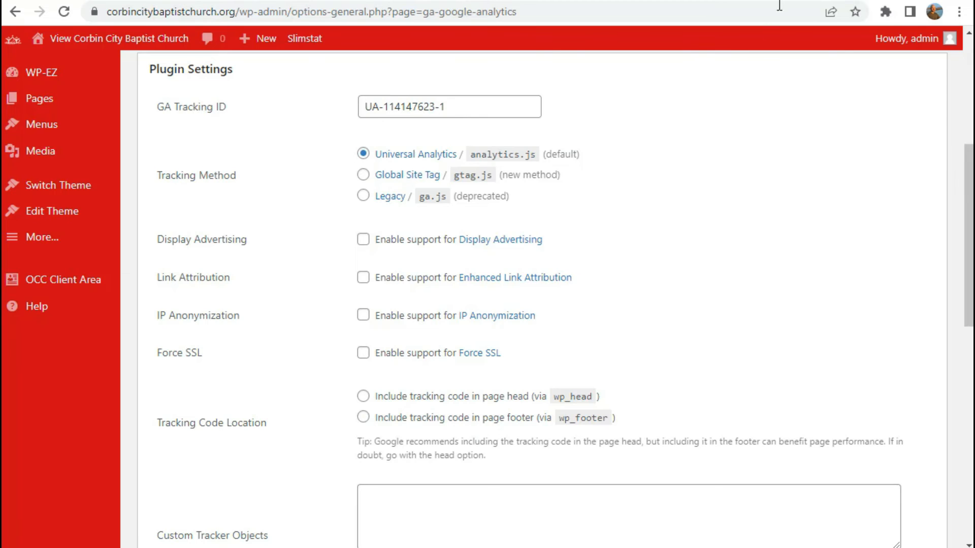
Replace the GA Tracking ID with G-YRWVJVY8SF copied from the text notes and choose Global Site Tag as the tracking method
key("alt+Tab")
left_click(570, 213)
left_click_drag(570, 213, 487, 214)
key("ctrl+c")
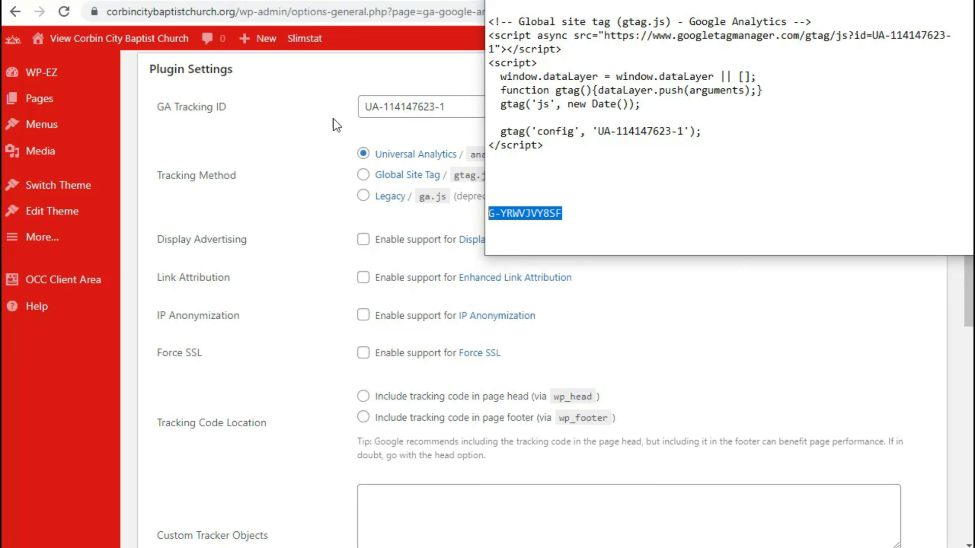
left_click(302, 104)
left_click_drag(461, 107, 347, 112)
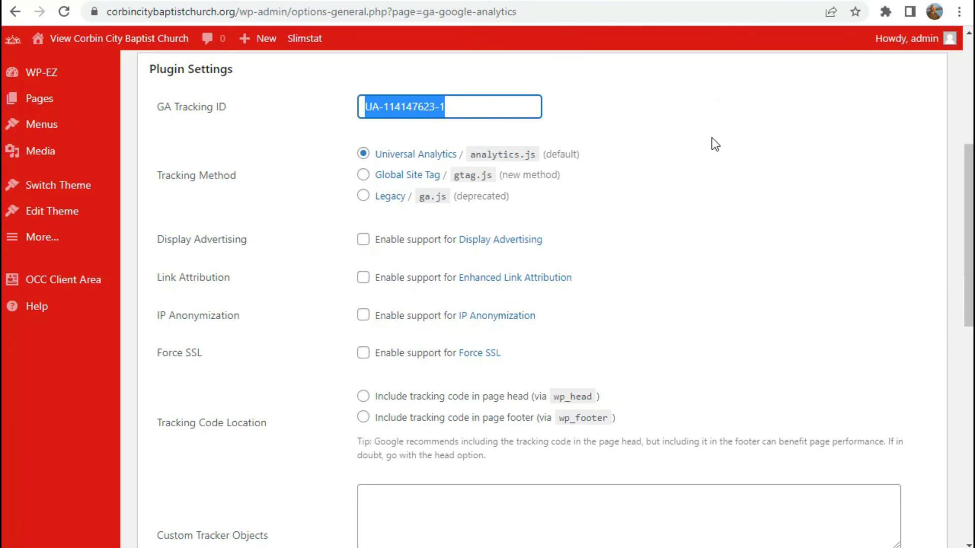
key("ctrl+v")
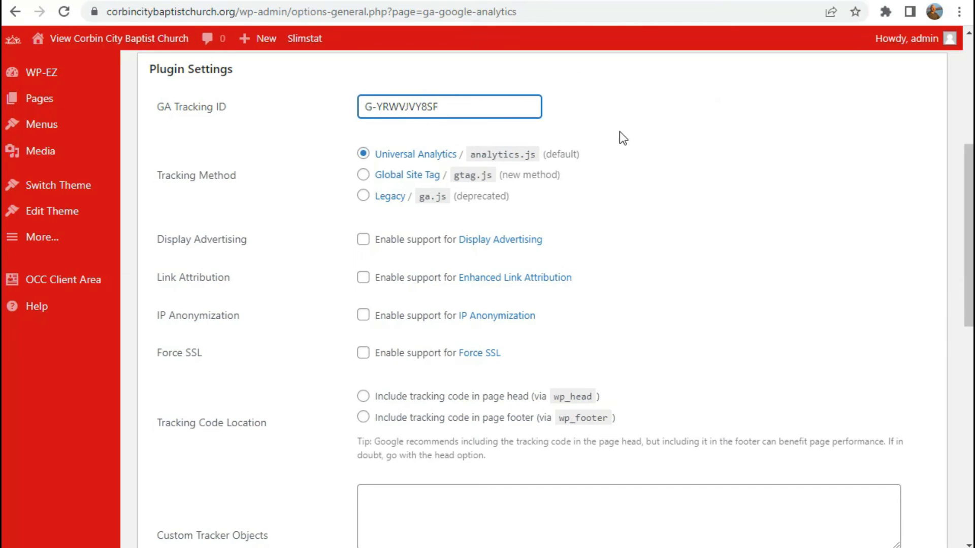
left_click(364, 183)
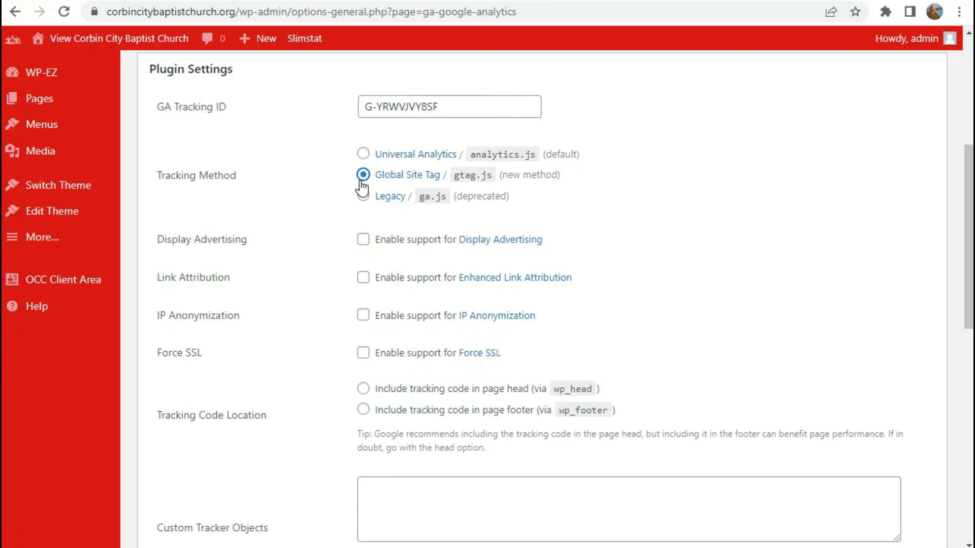
scroll(311, 188, "down", 3)
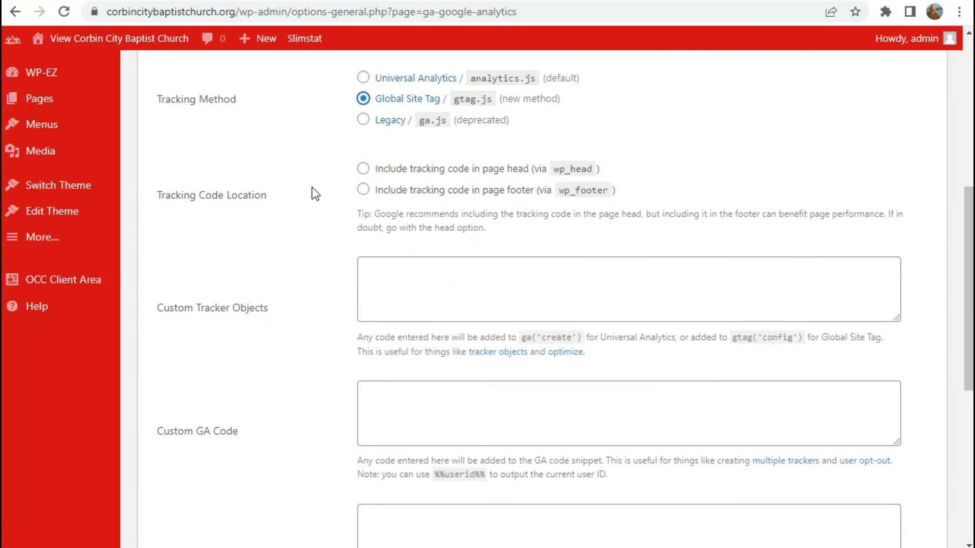
scroll(313, 183, "down", 2)
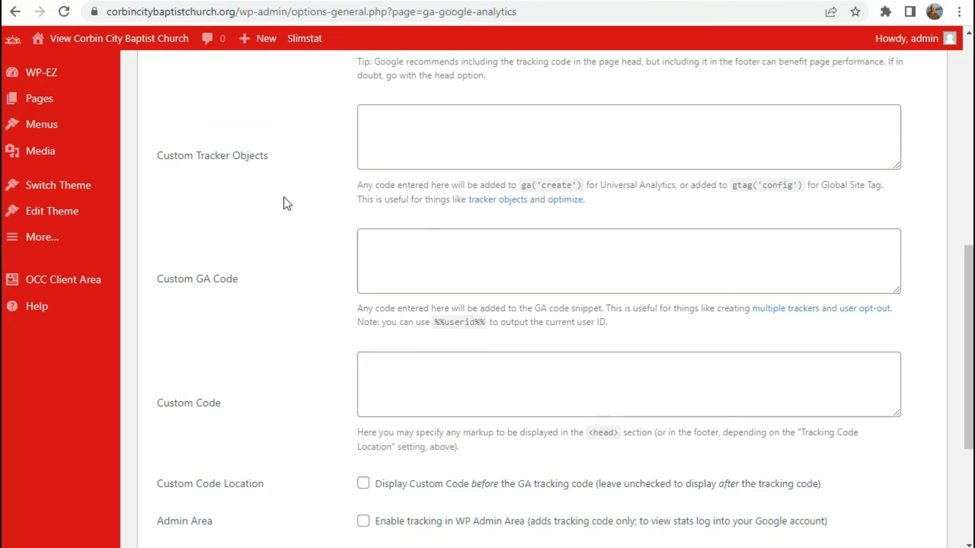
scroll(302, 188, "down", 2)
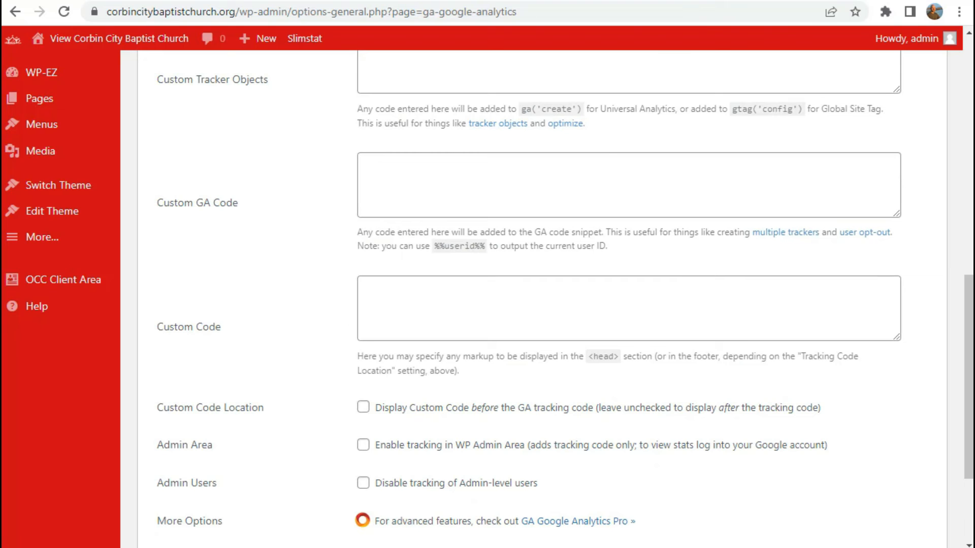
key("alt+Tab")
left_click_drag(563, 147, 470, 21)
key("ctrl+c")
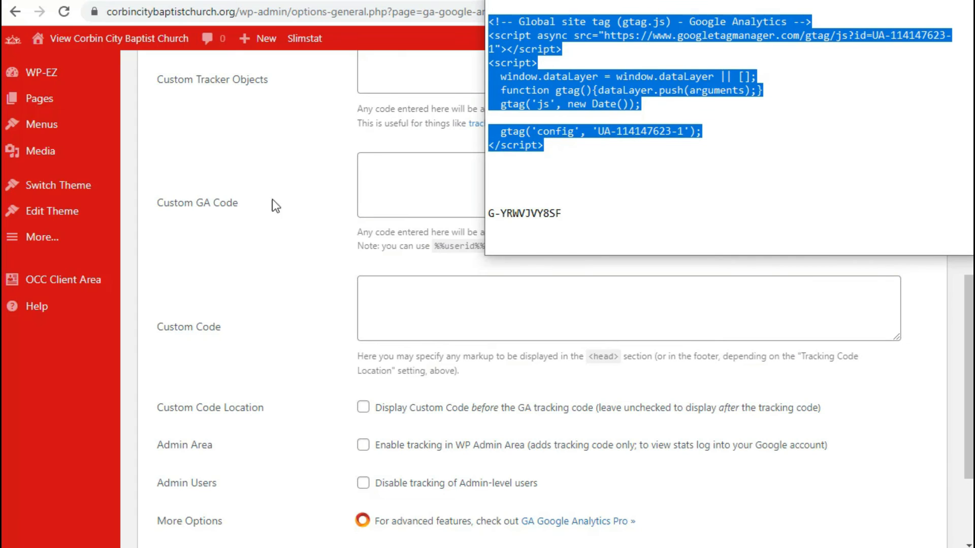
left_click(274, 251)
left_click(405, 293)
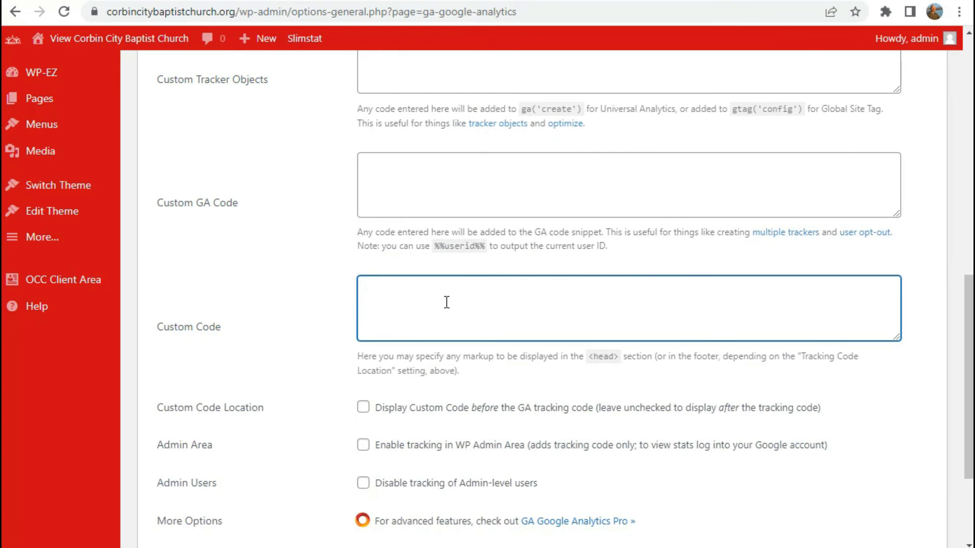
key("ctrl+v")
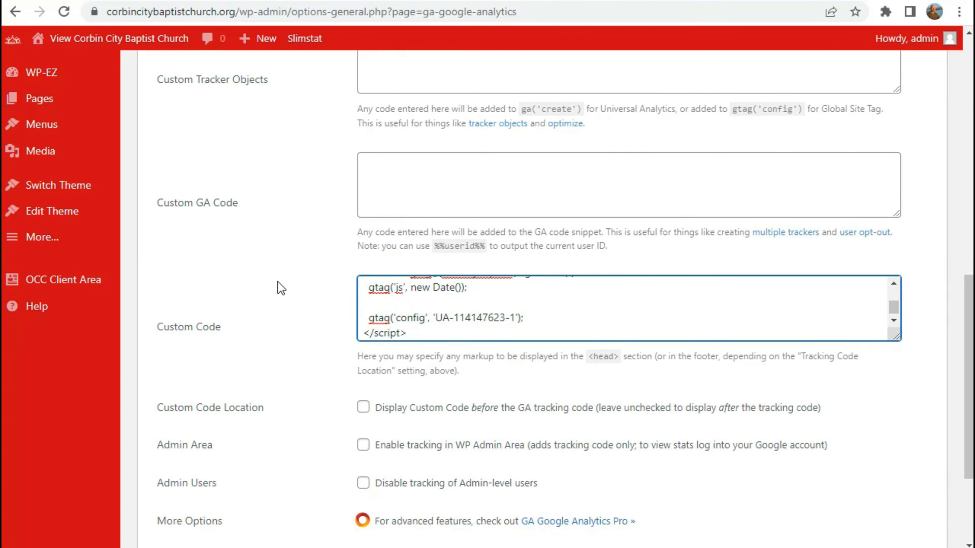
Disable tracking of Admin-level users and save the plugin settings
scroll(289, 268, "down", 1)
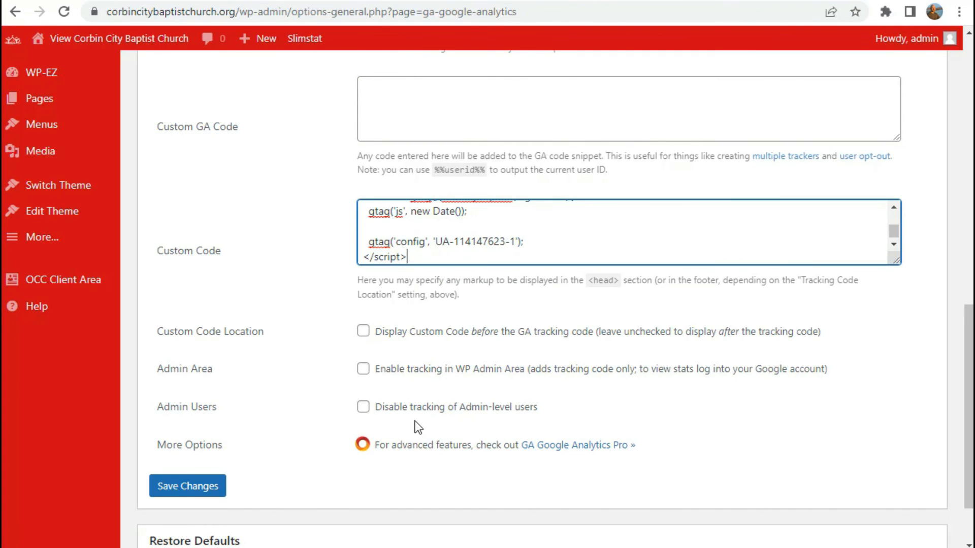
left_click(363, 409)
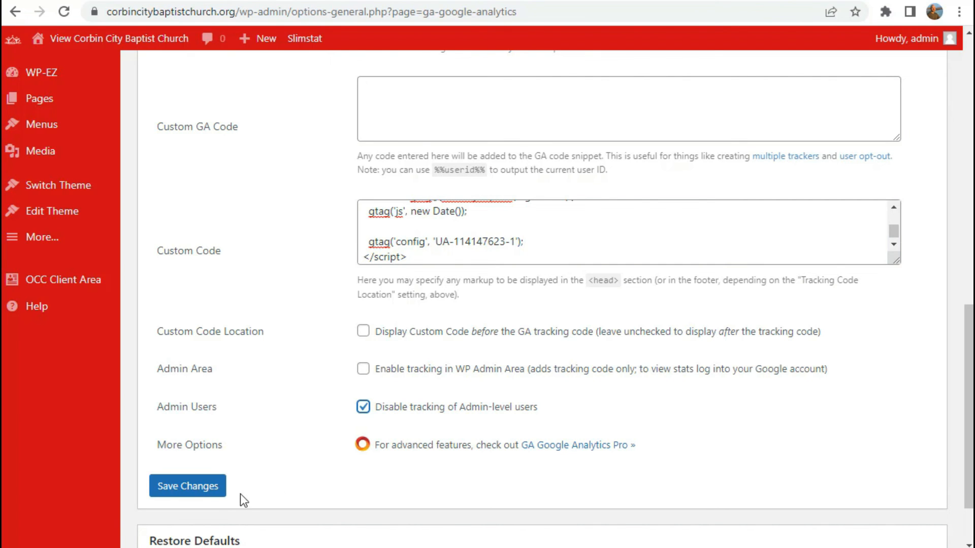
left_click(191, 489)
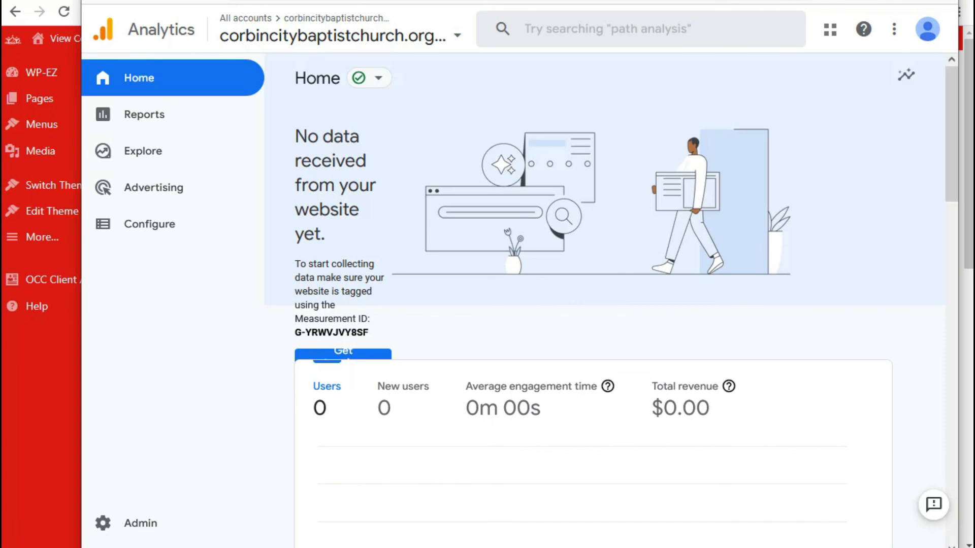
Return to Google Analytics, select the Universal Analytics property in Admin, and view its Home report
left_click(140, 529)
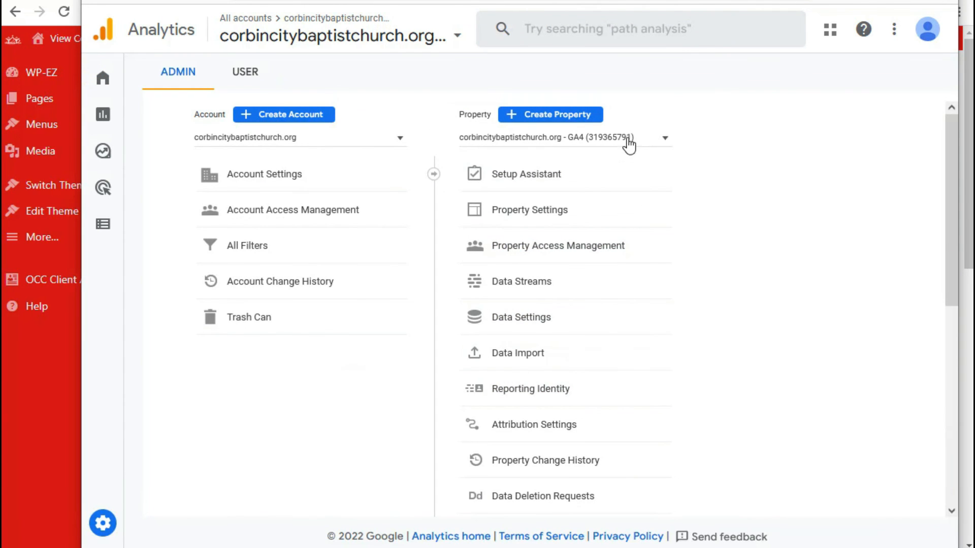
left_click(628, 145)
left_click(611, 178)
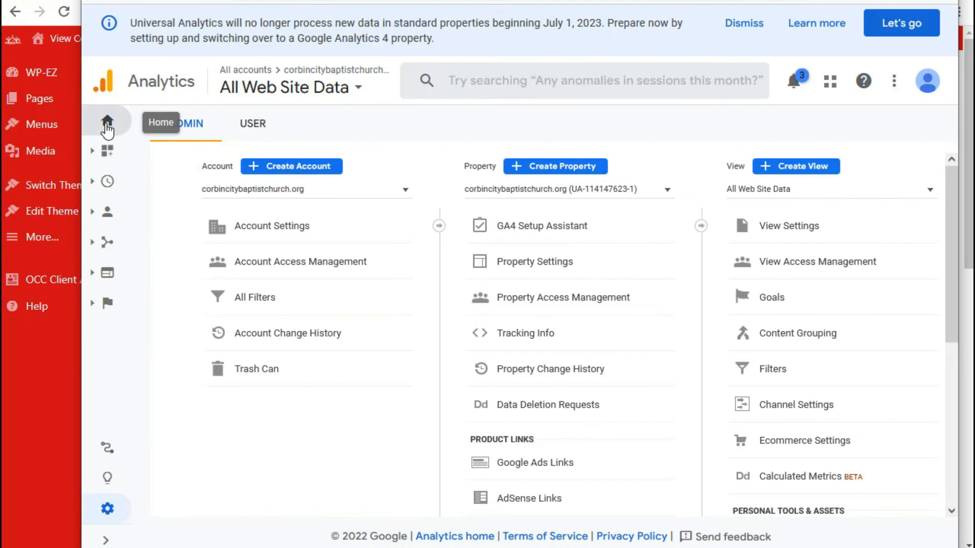
left_click(106, 130)
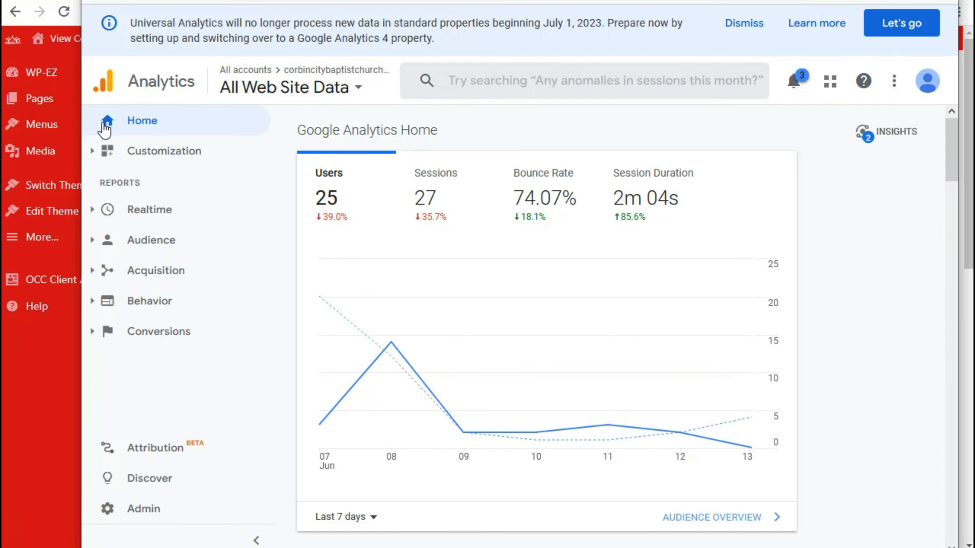
Go back to Admin, select the corbincitybaptistchurch.org GA4 property, and open its Home report
left_click(130, 510)
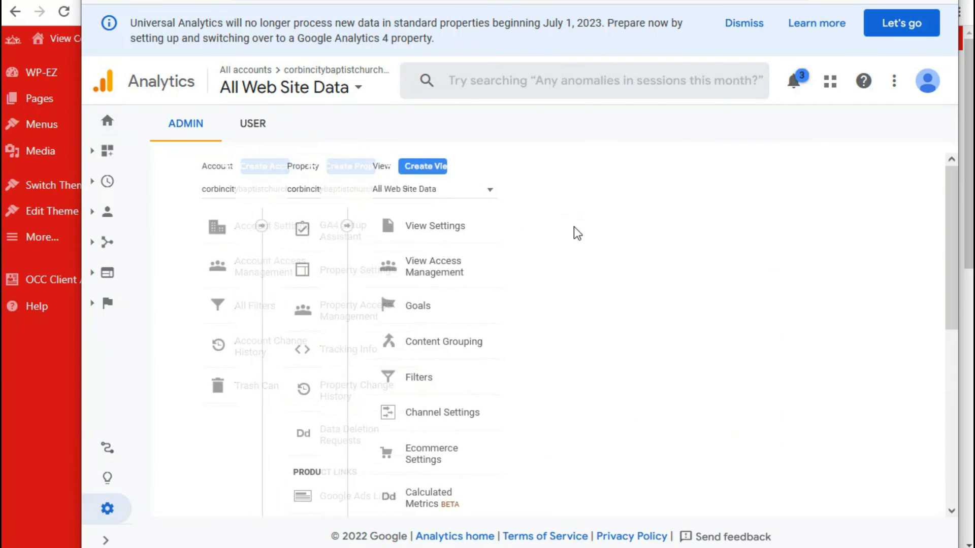
left_click(591, 192)
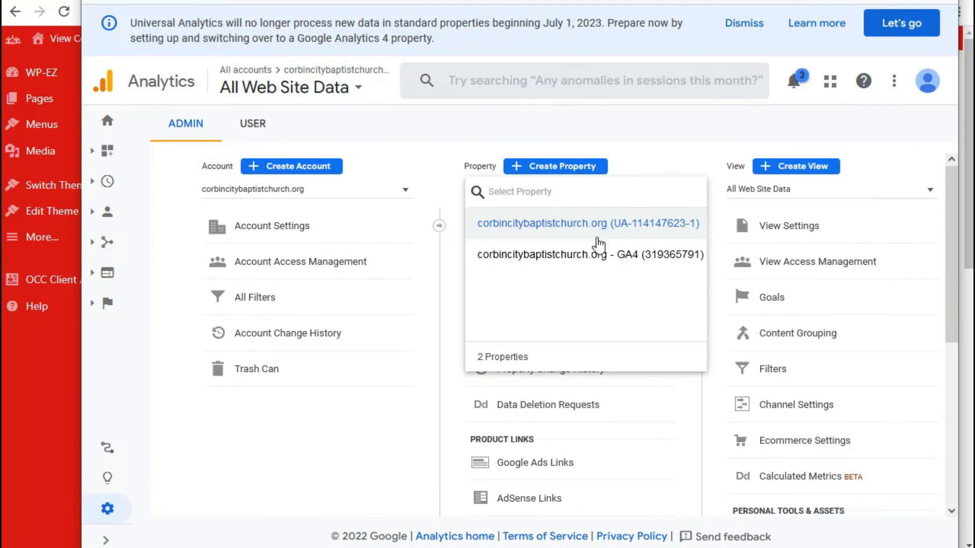
left_click(577, 265)
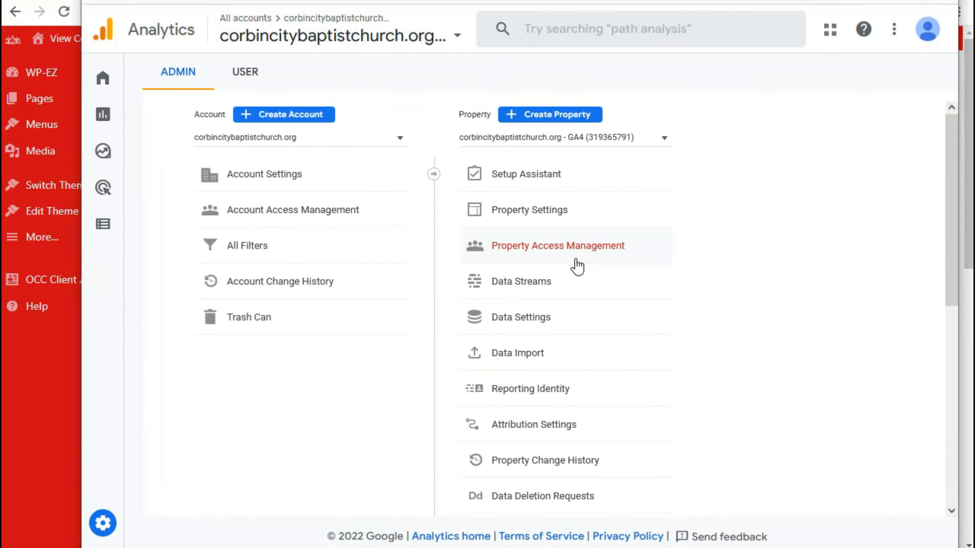
left_click(97, 82)
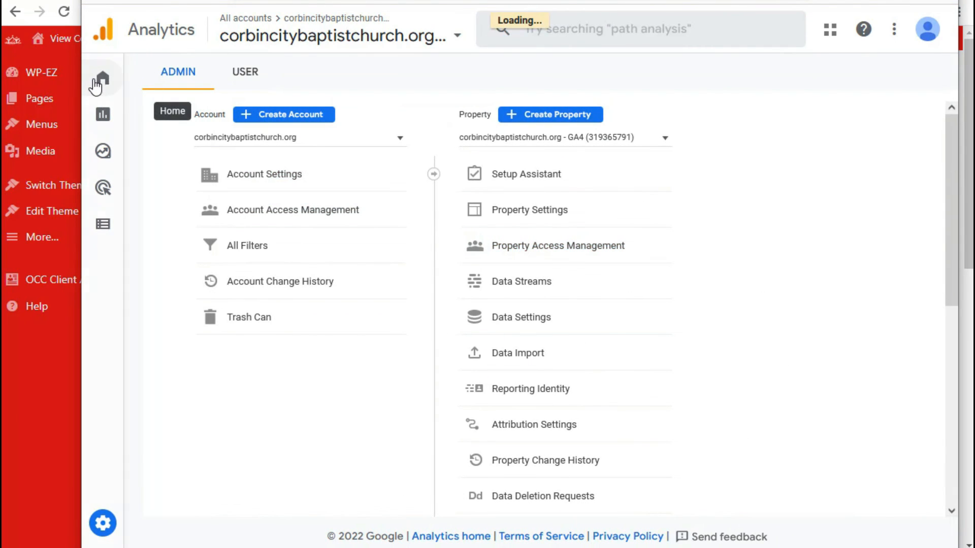